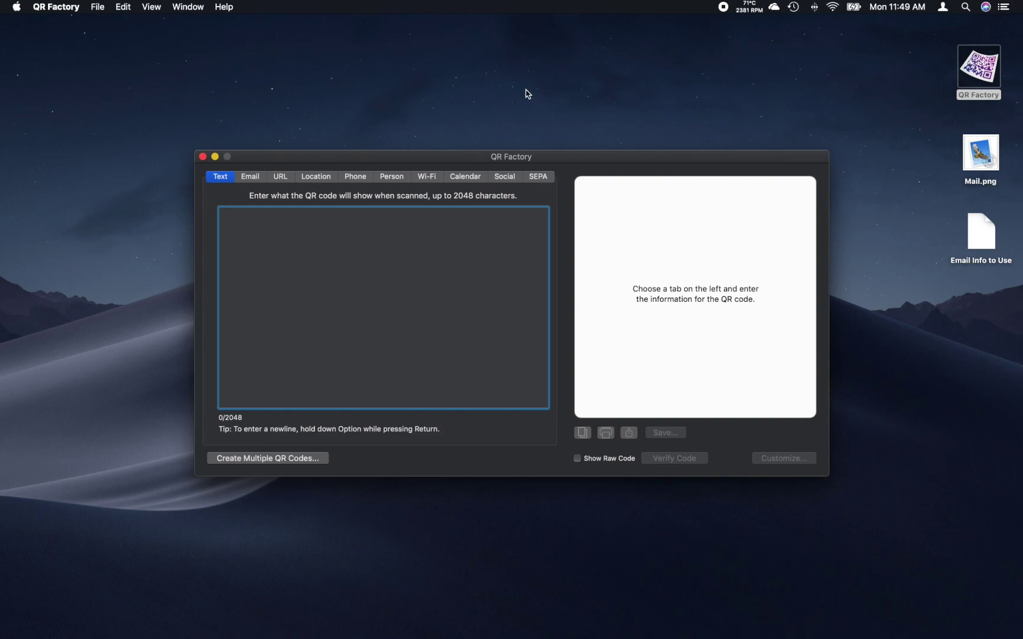
Open About This Mac from the QR Factory menu, then close it.
left_click(37, 7)
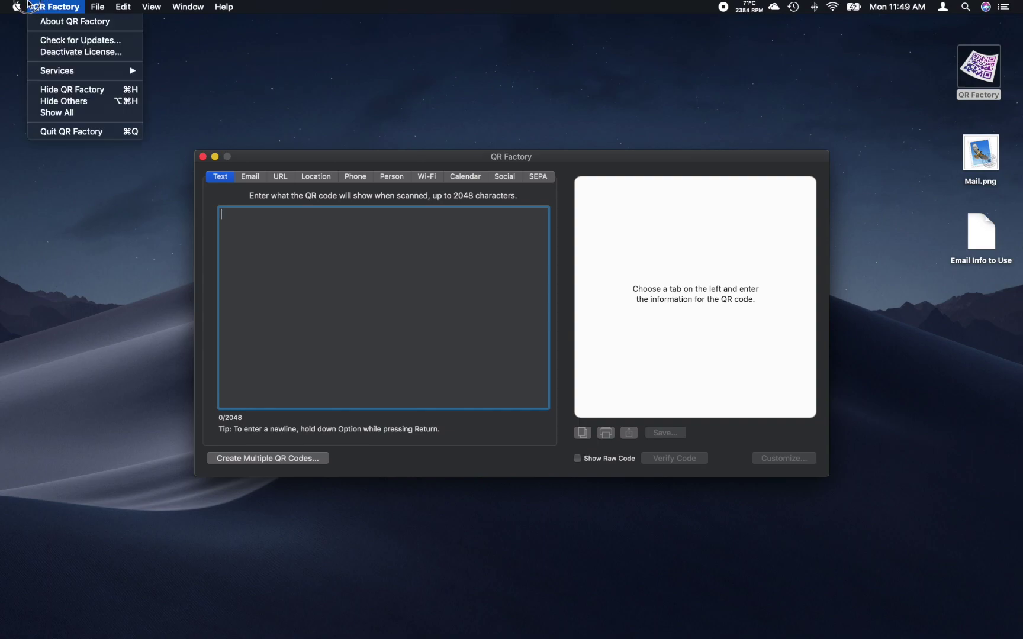
left_click(256, 56)
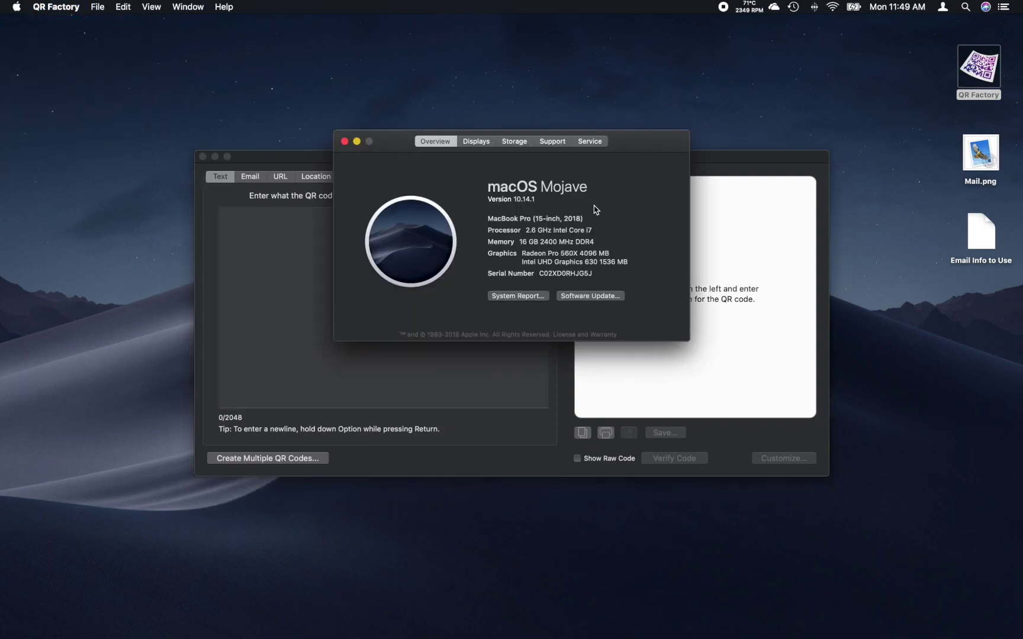
left_click(345, 141)
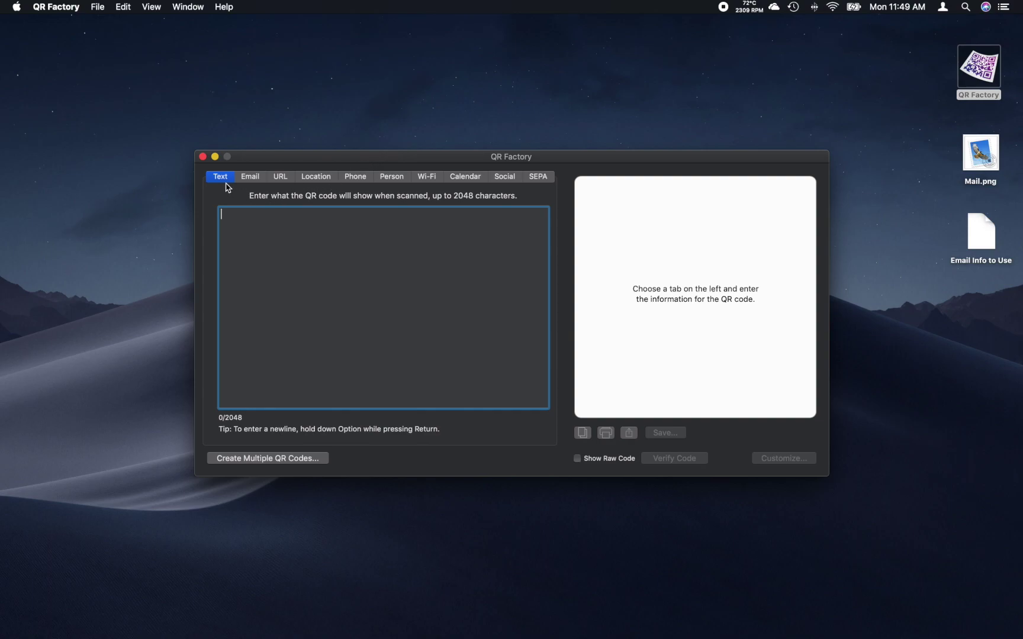
Step through the Email, URL, Location, Phone, Person, Wi-Fi, Calendar, Social and SEPA code types.
left_click(250, 177)
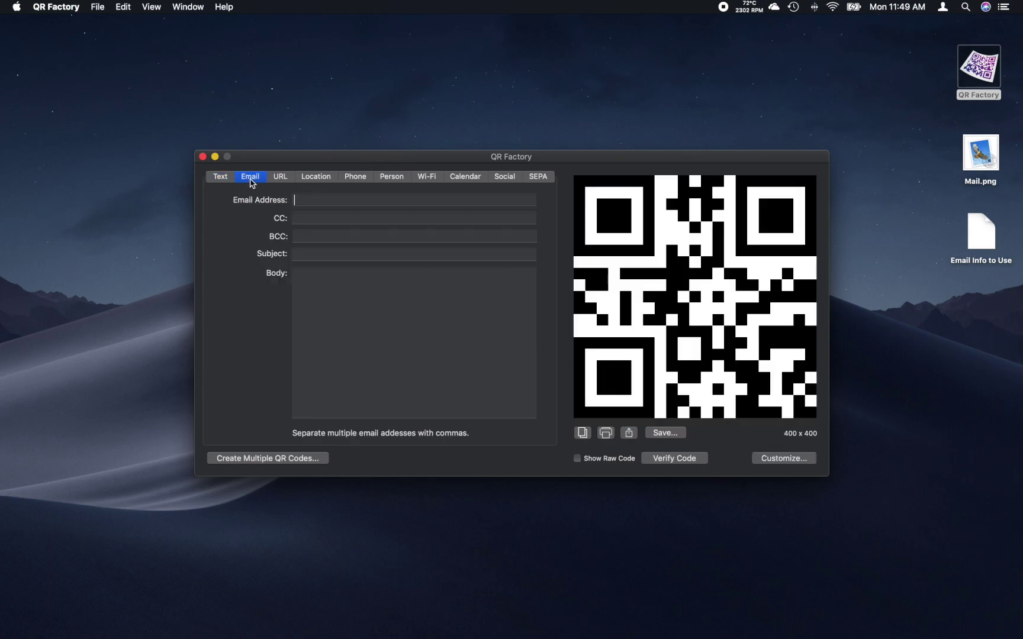
left_click(282, 179)
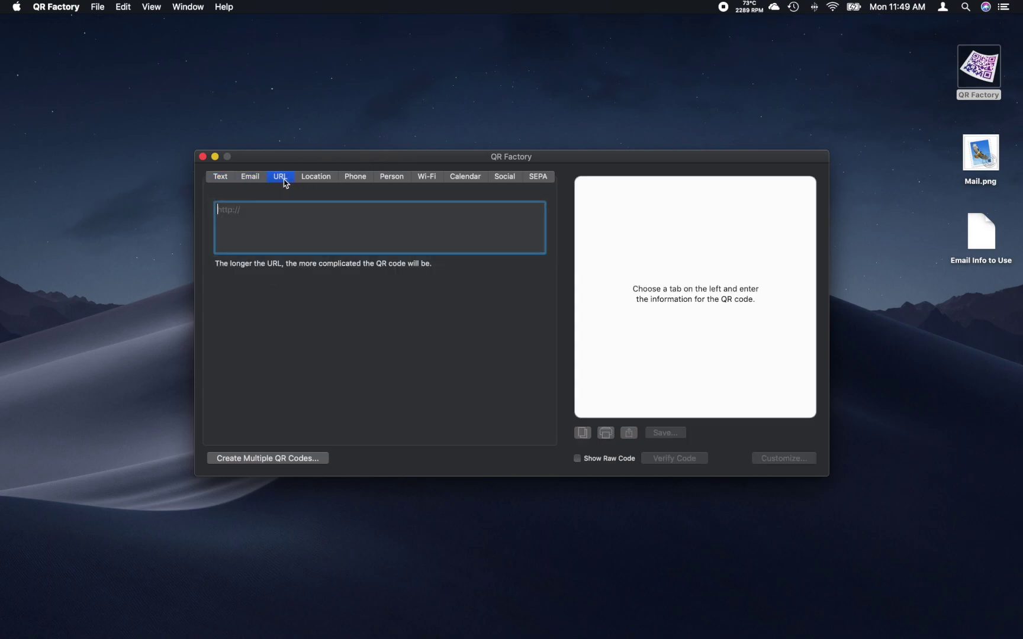
left_click(318, 181)
left_click(354, 179)
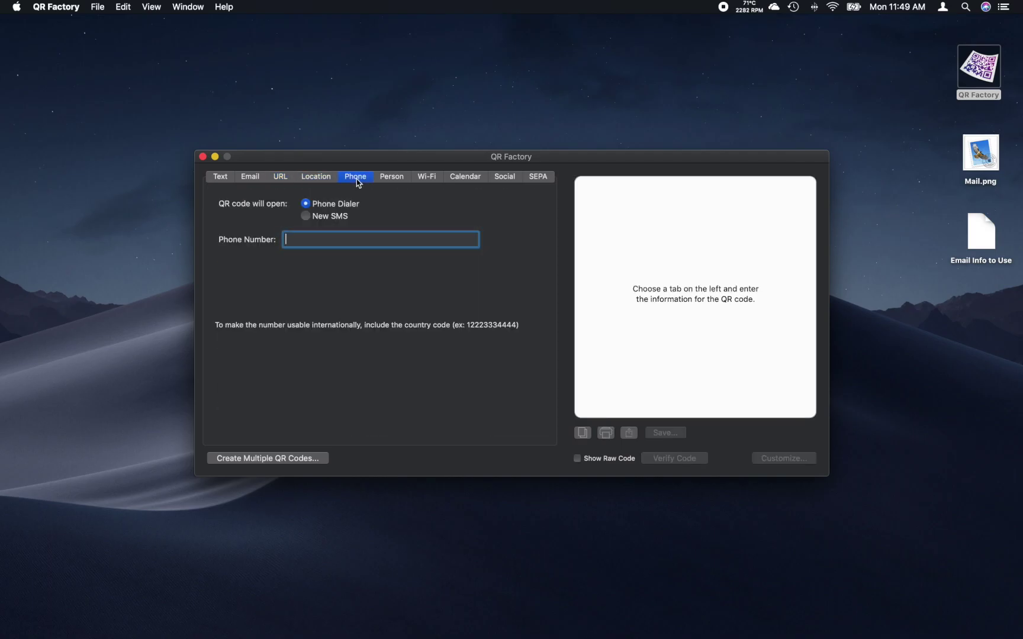
left_click(394, 180)
left_click(426, 178)
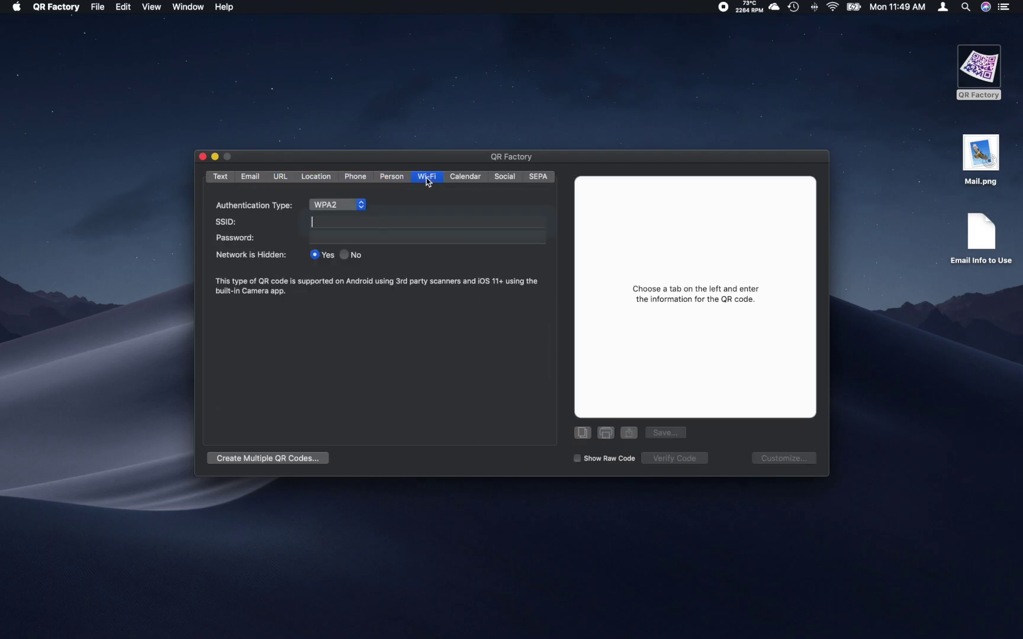
left_click(457, 179)
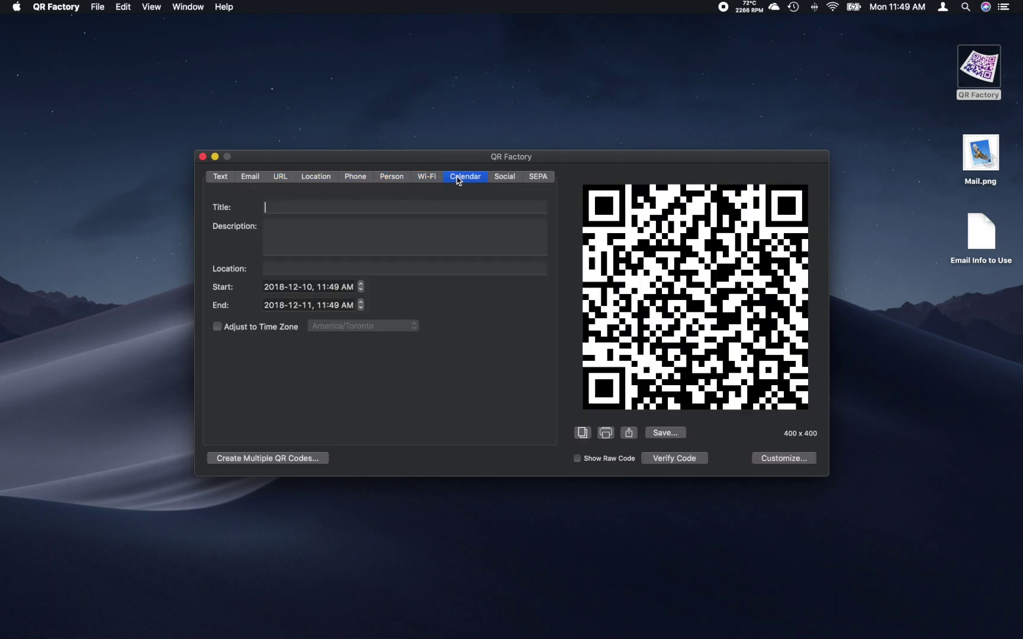
left_click(504, 177)
left_click(533, 179)
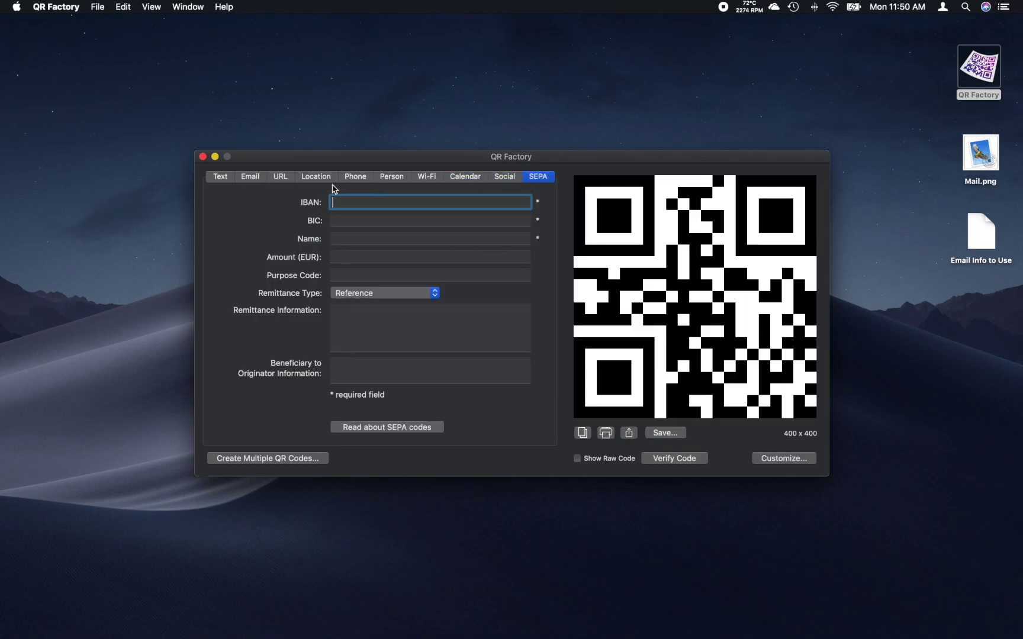
Return to Email, open the Email Info to Use notes and paste the first address as recipient.
left_click(252, 179)
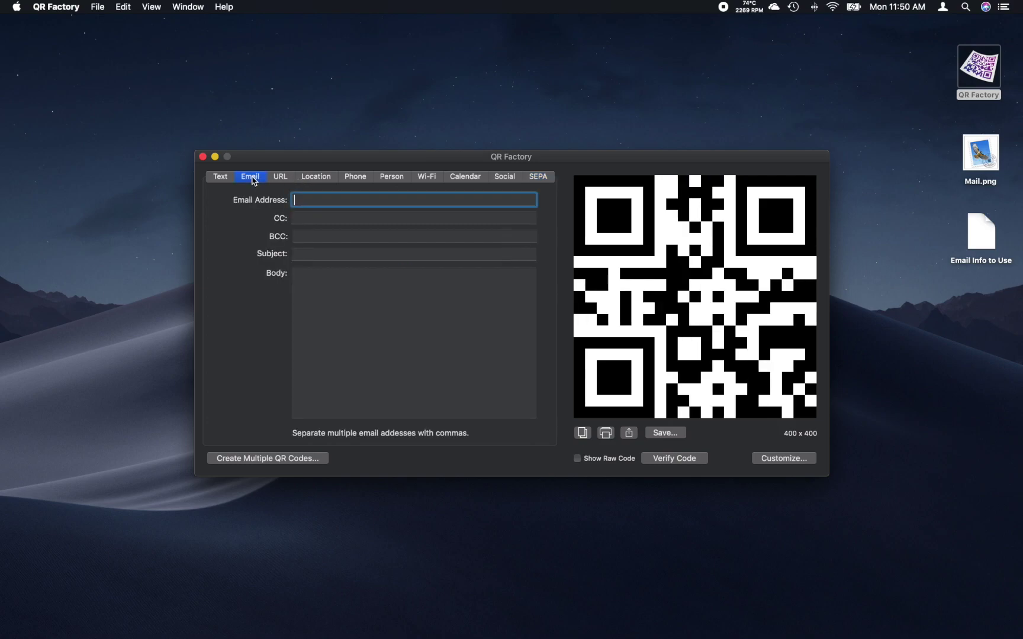
left_click_drag(391, 157, 387, 36)
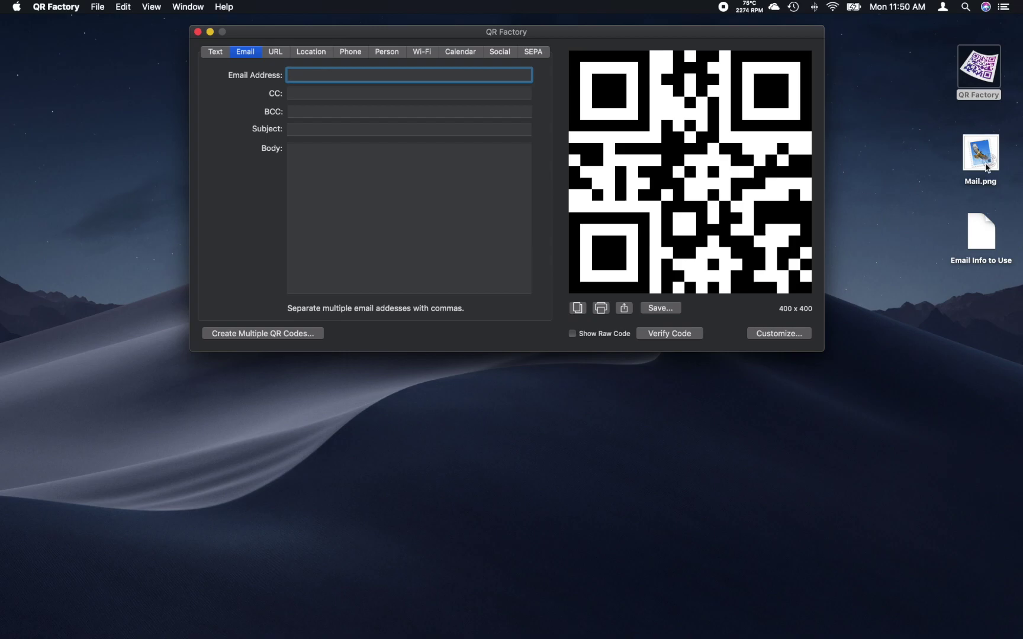
double_click(979, 228)
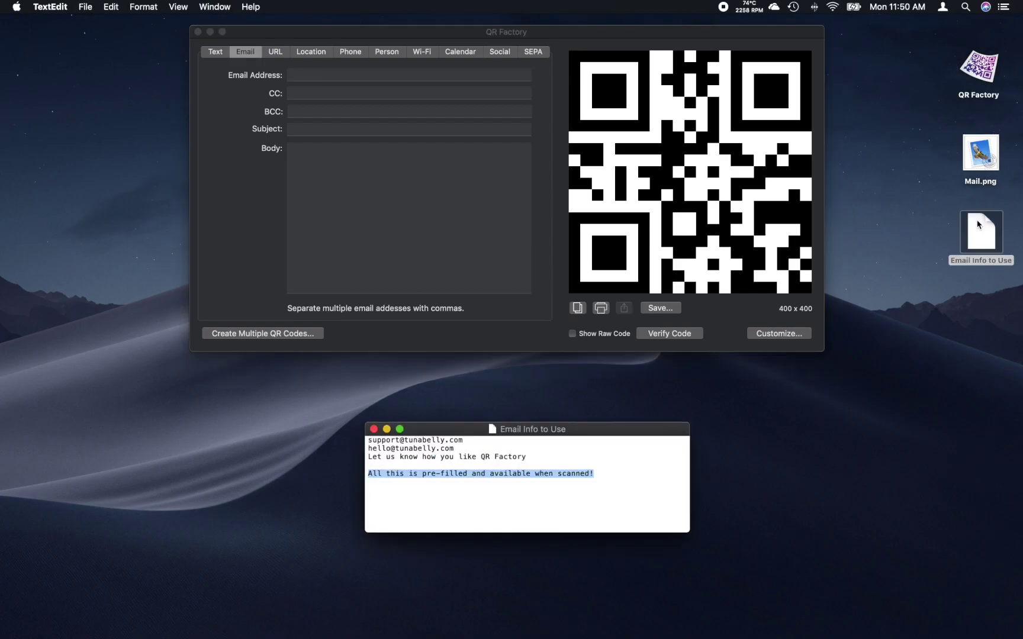
left_click(458, 441)
left_click_drag(458, 441, 353, 438)
key("super+c")
left_click(352, 77)
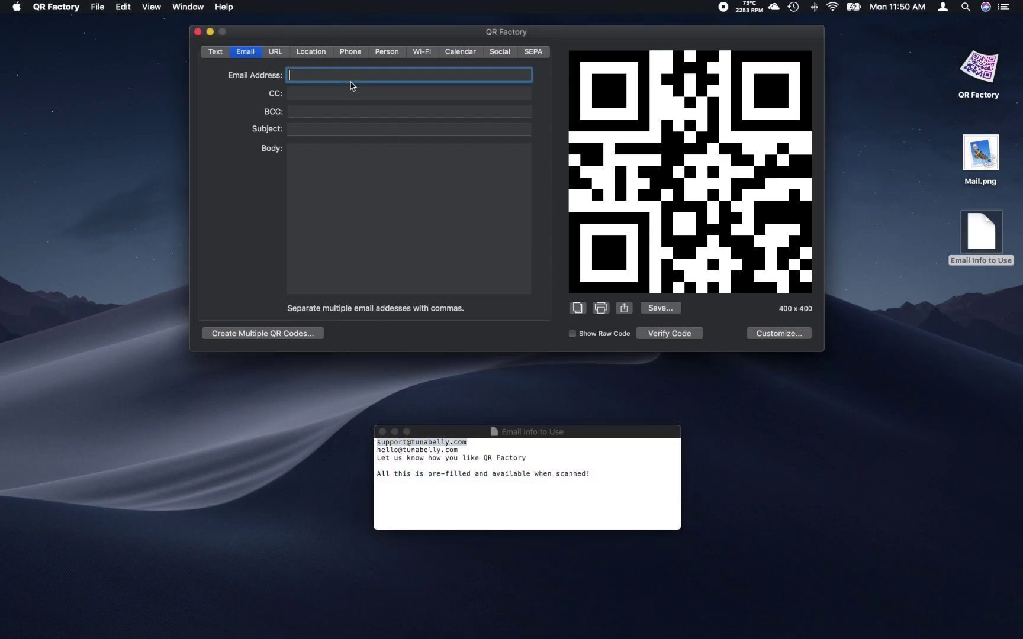
key("super+v")
Copy the second address from the notes into the CC field.
left_click(462, 455)
left_click_drag(459, 450, 356, 450)
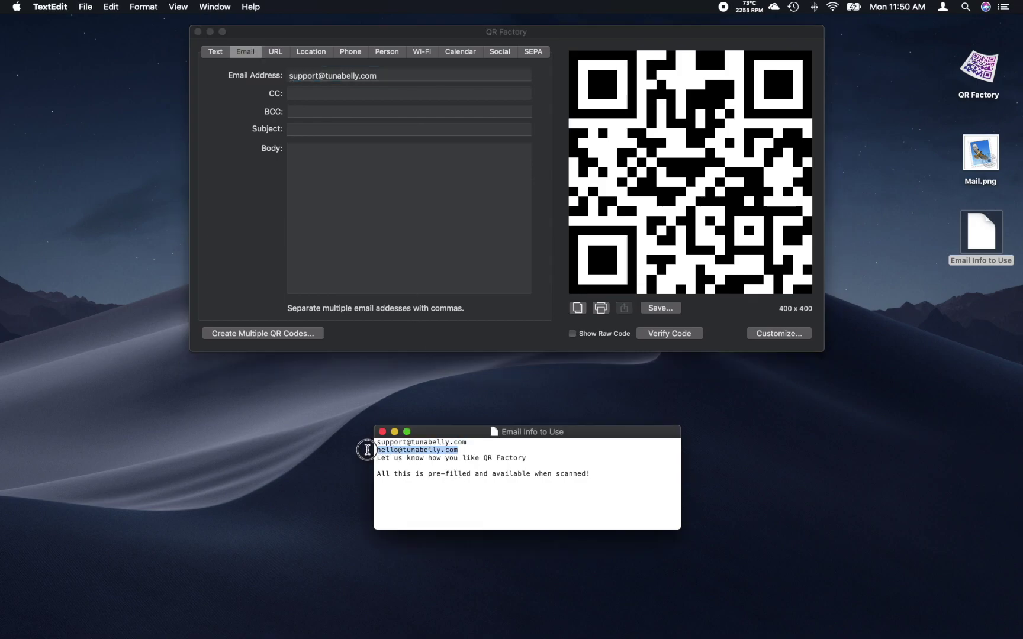
key("super+c")
left_click(311, 91)
key("super+v")
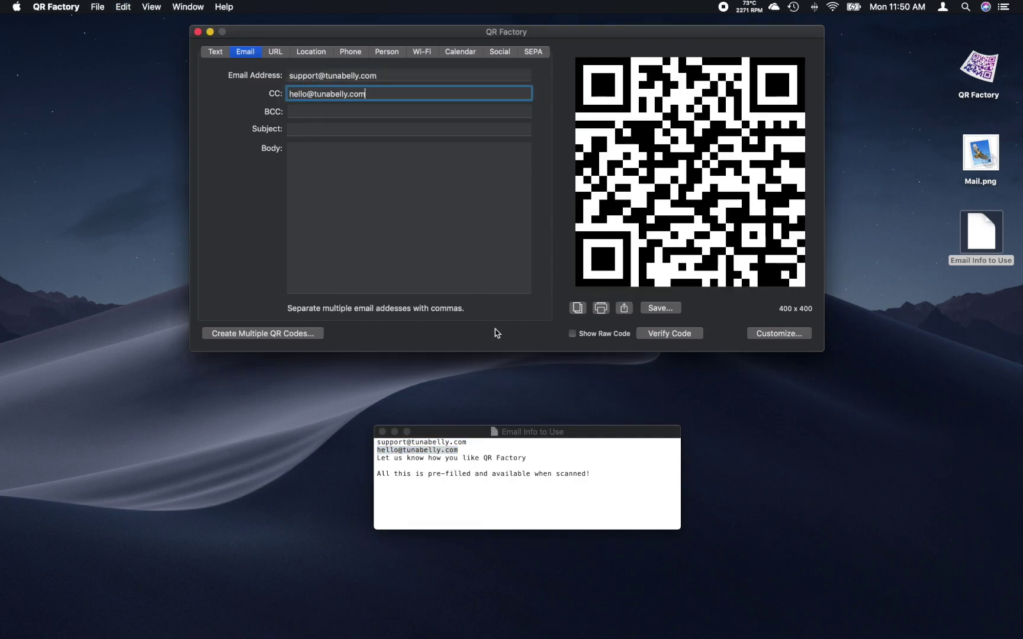
Paste 'Let us know how you like QR Factory' from the notes as the Subject.
left_click(502, 467)
left_click_drag(532, 458, 377, 458)
key("super+c")
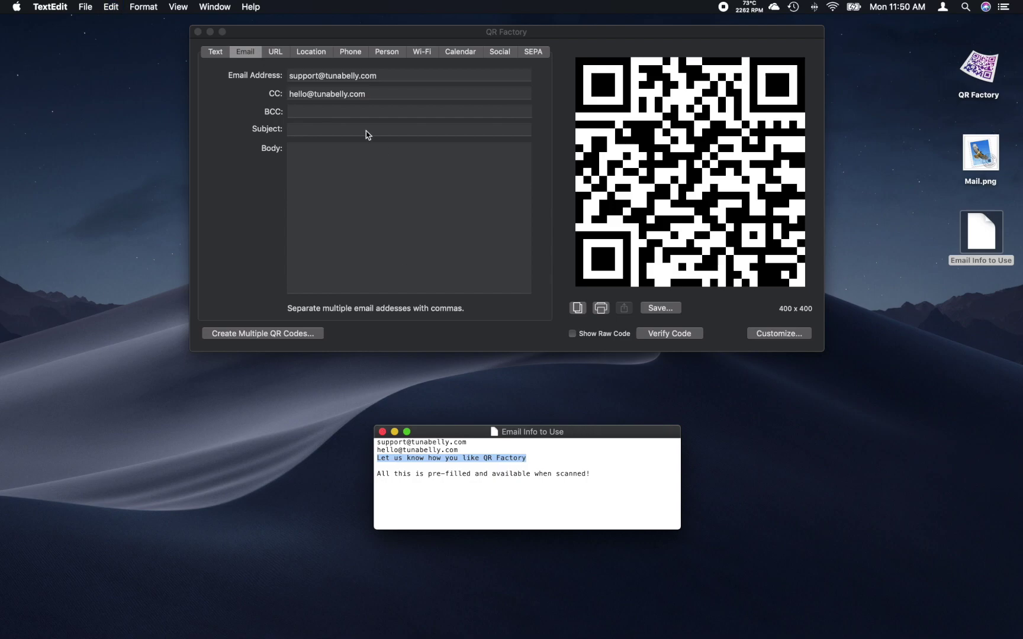
left_click(368, 130)
key("super+v")
Paste the notes' closing sentence into the Body field and quit TextEdit.
left_click(594, 473)
left_click_drag(595, 473, 360, 474)
key("super+c")
left_click(350, 177)
key("super+v")
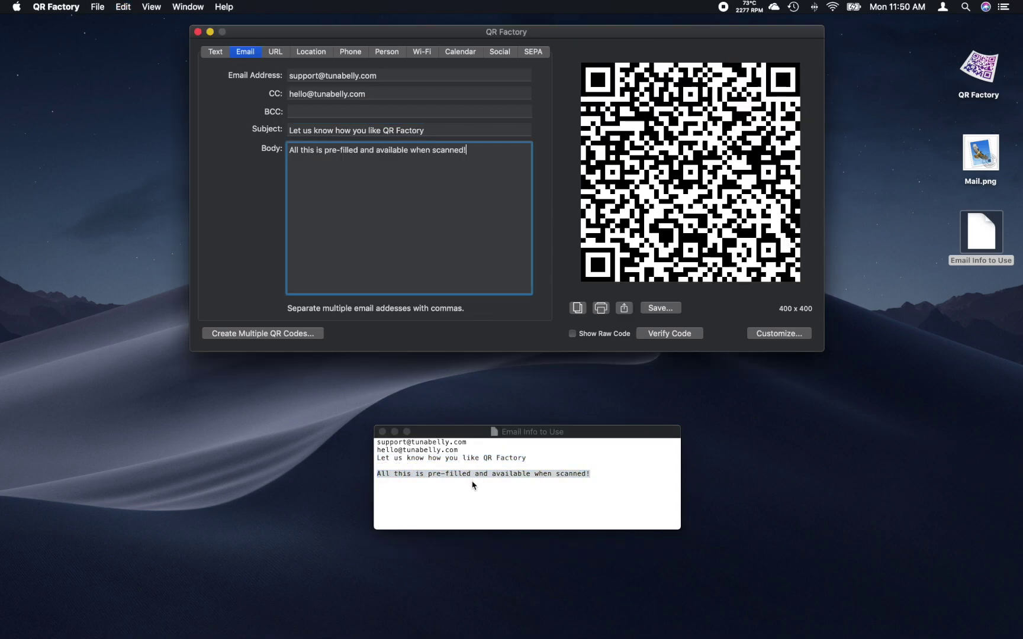
left_click(474, 484)
key("super+q")
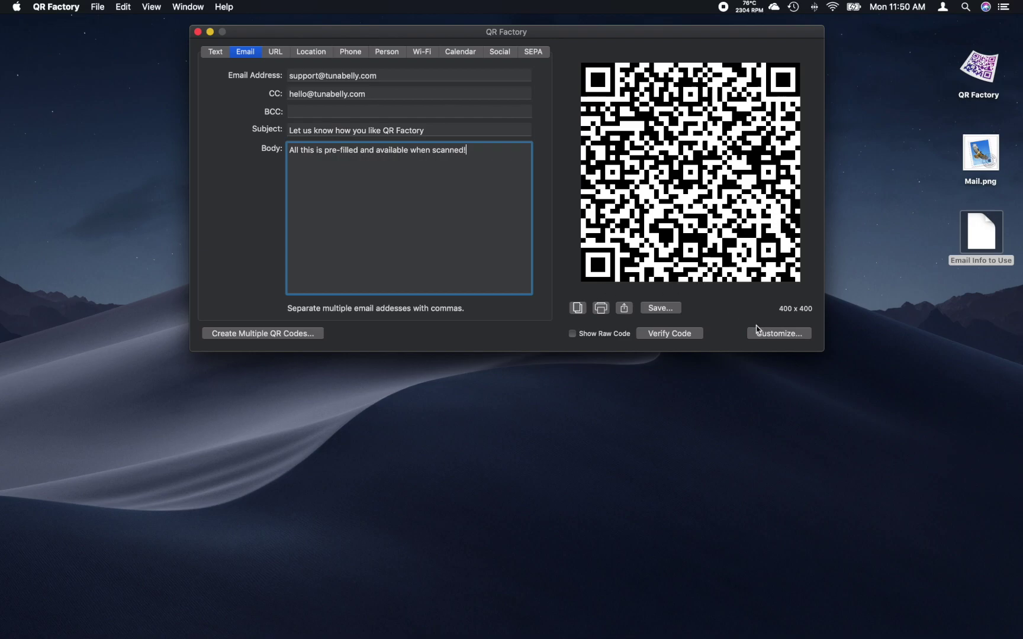
In QR code customisation, make the pixels fully rounded with a linear gradient colour.
left_click(782, 335)
left_click_drag(559, 230, 559, 393)
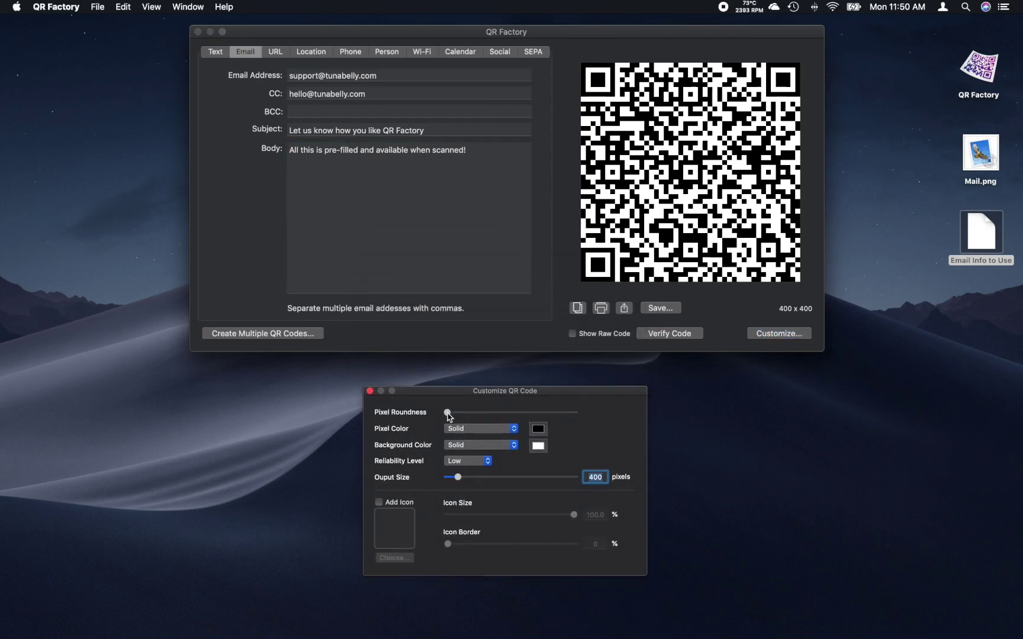
left_click_drag(448, 416, 602, 415)
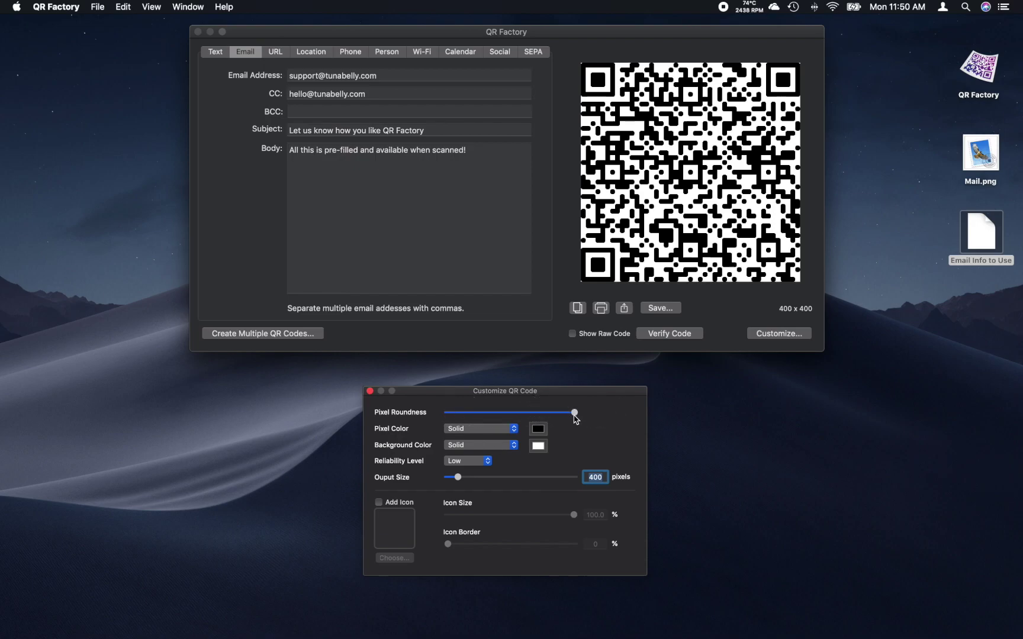
left_click(513, 429)
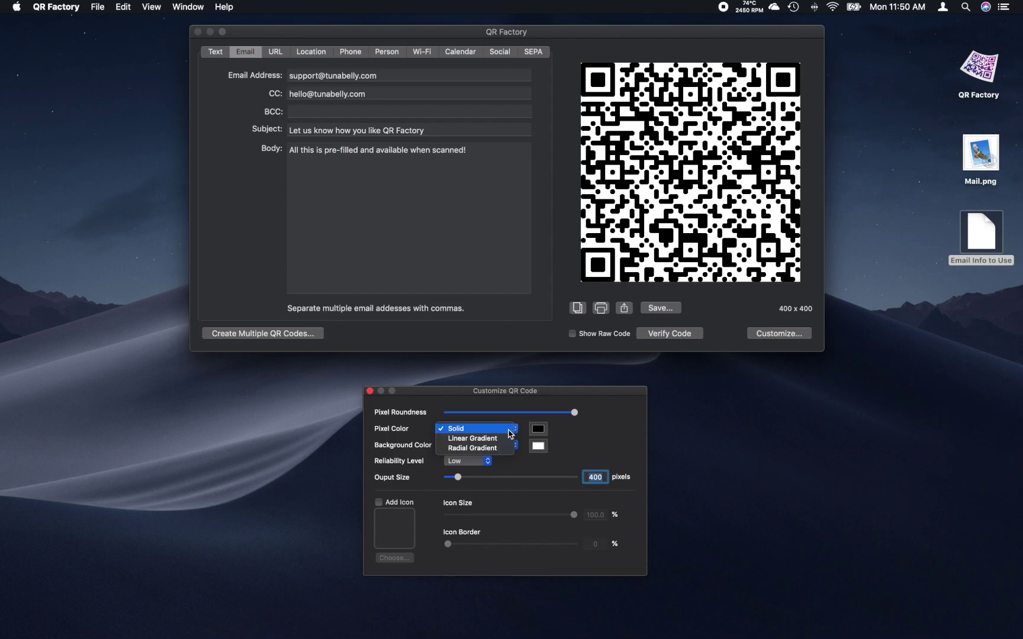
left_click(505, 439)
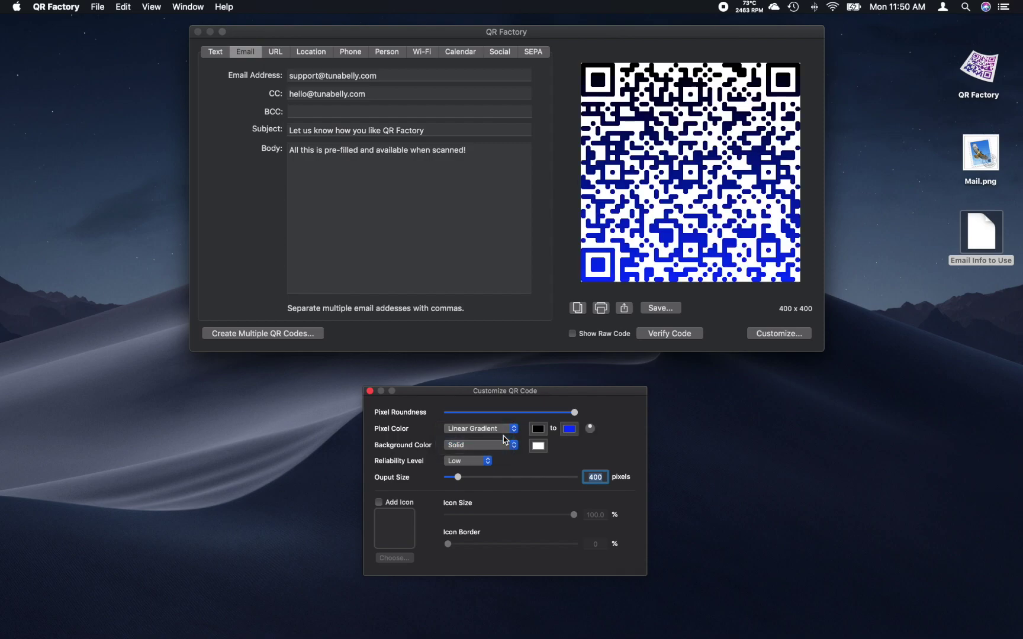
Set the gradient's starting colour to D60000 and flip the gradient direction.
left_click(542, 434)
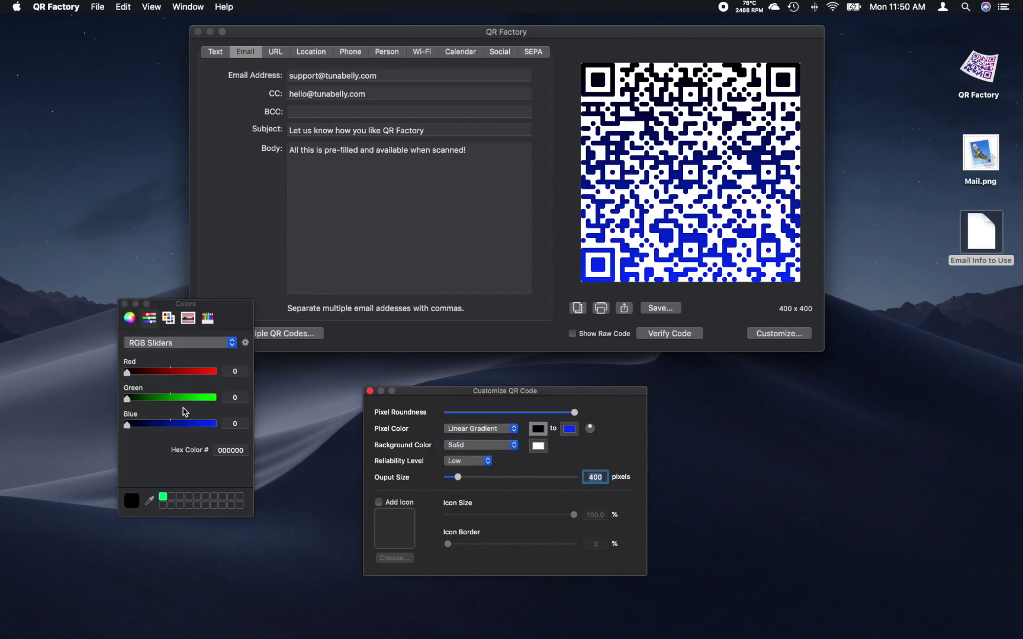
left_click(220, 451)
type("d600")
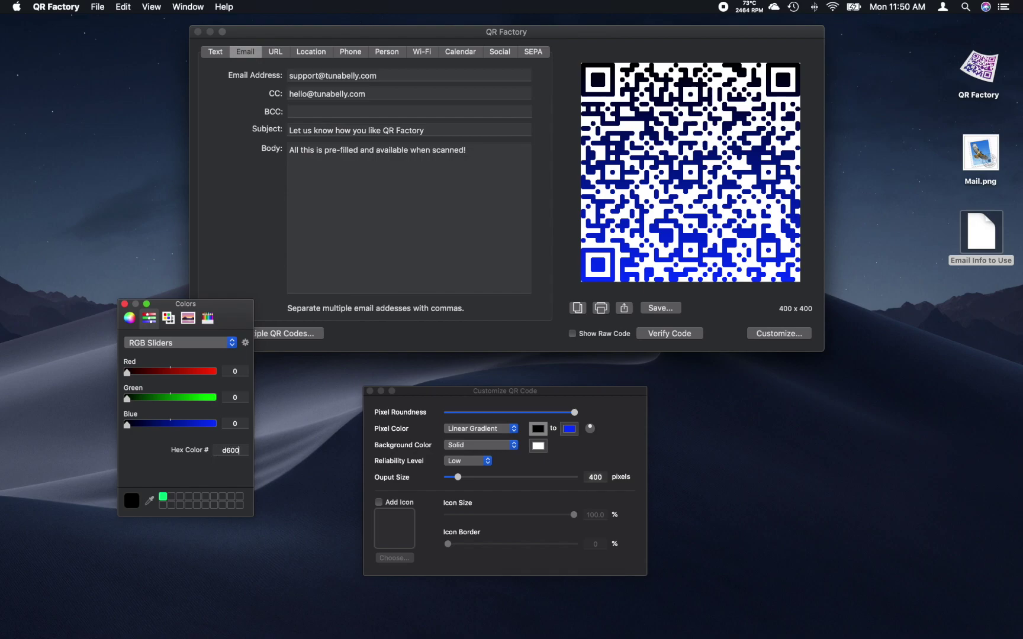
type("00")
key("Return")
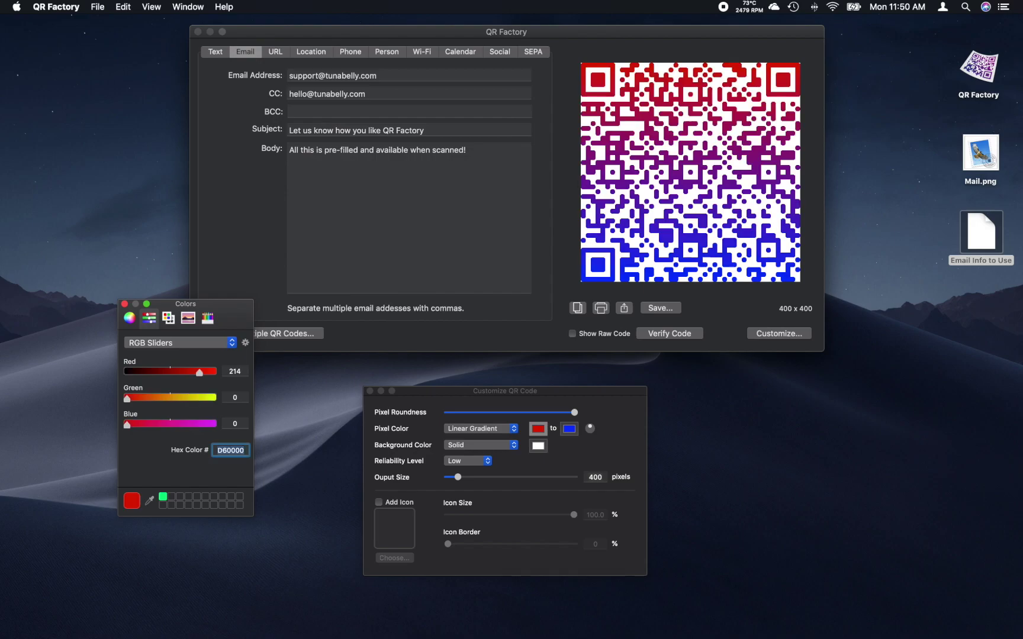
left_click(125, 304)
left_click(593, 433)
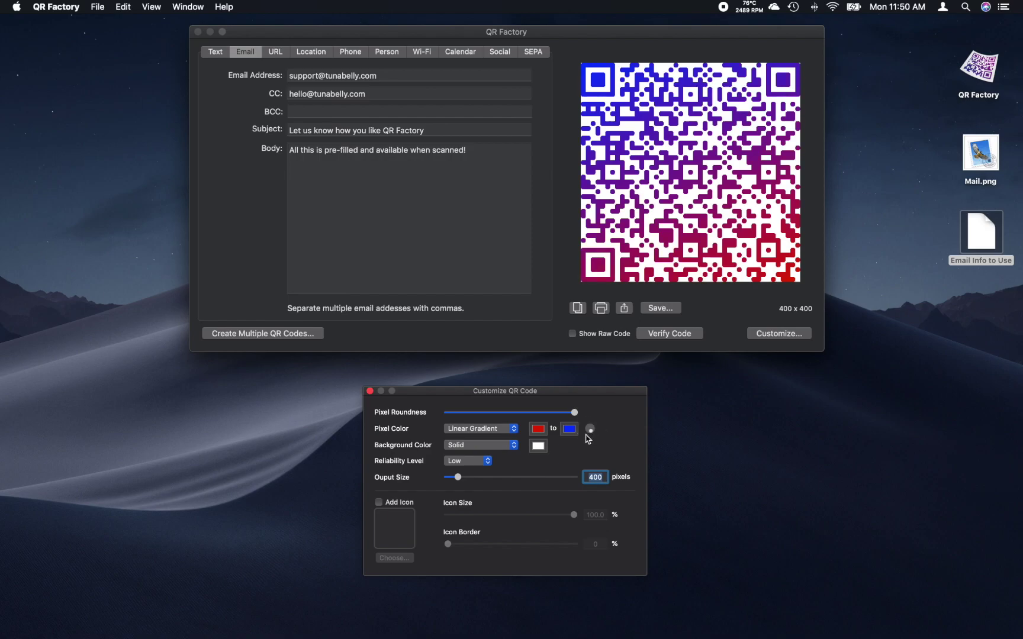
Change the output size from 400 to 500 pixels.
left_click(602, 477)
double_click(603, 477)
type("5")
key("Return")
Enable Add Icon and choose Mail.png from the Desktop as the centre icon.
left_click(394, 503)
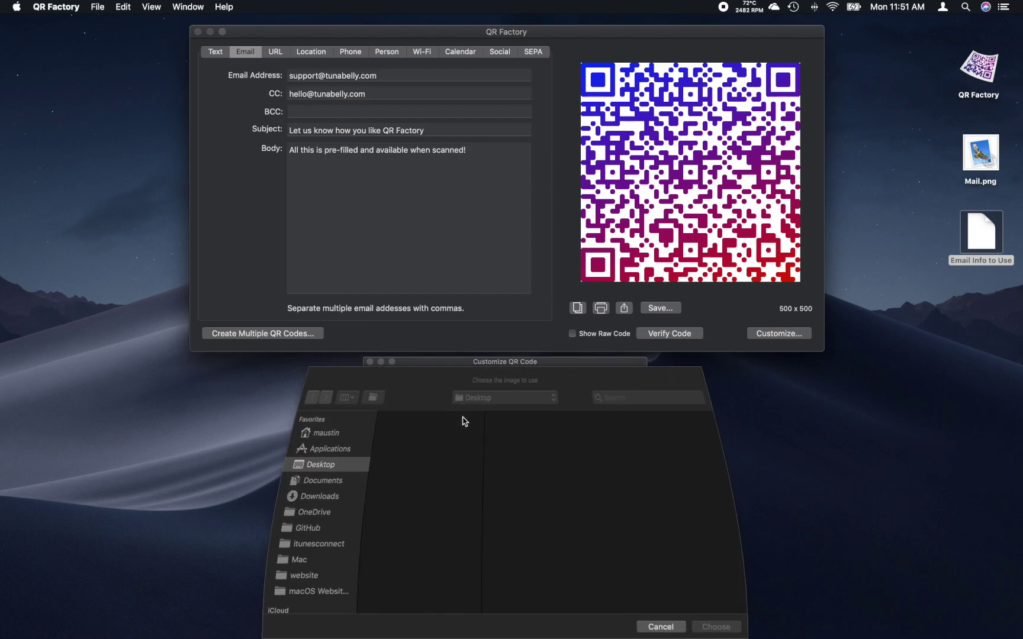
left_click(407, 429)
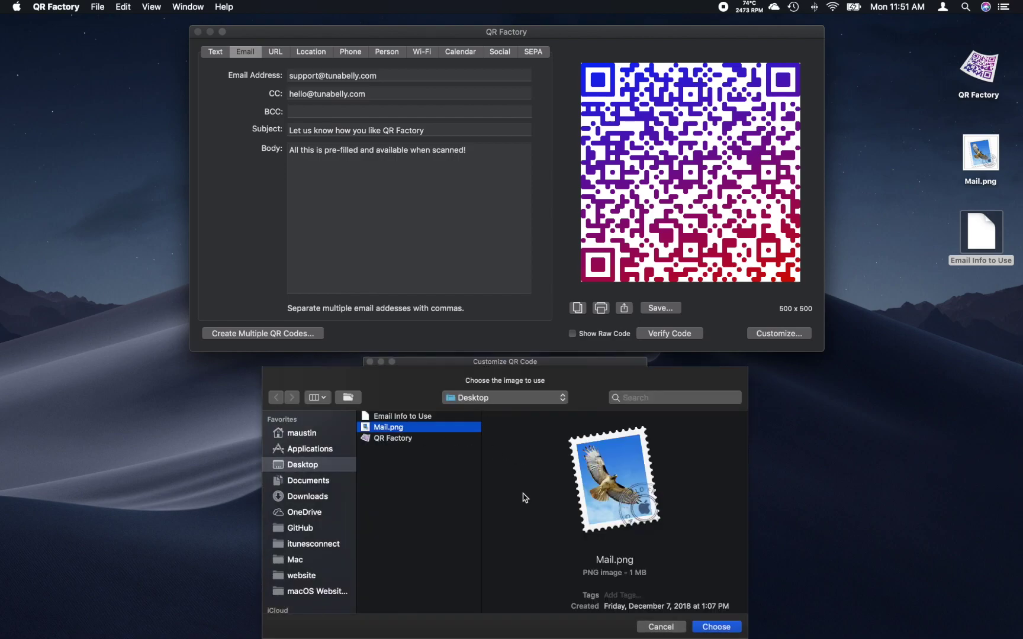
left_click(717, 627)
Set the icon size to 30% and the icon border to 20%.
key("Tab")
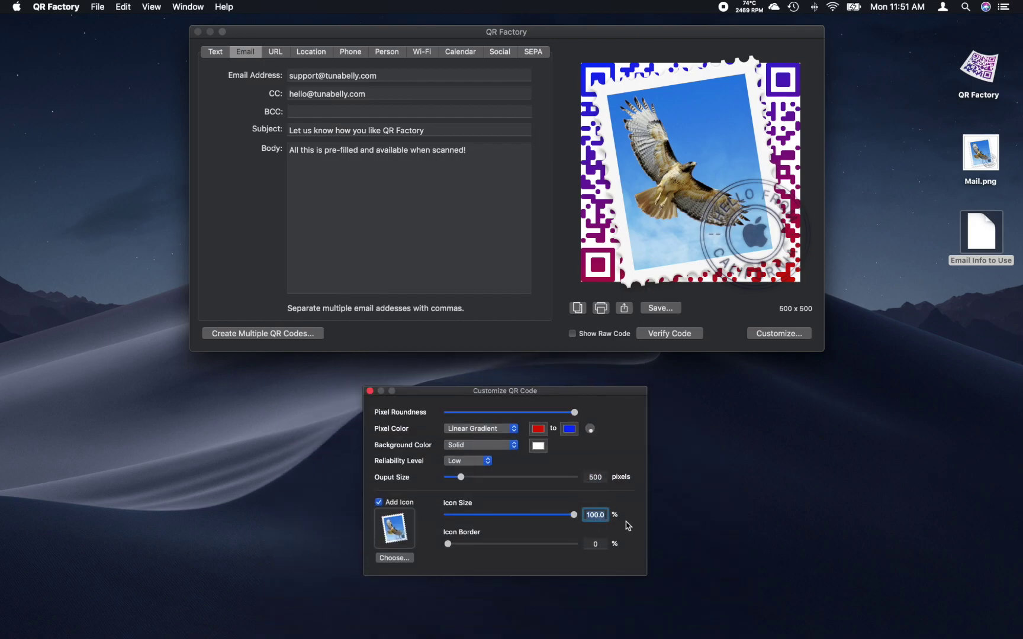
type("30")
key("Return")
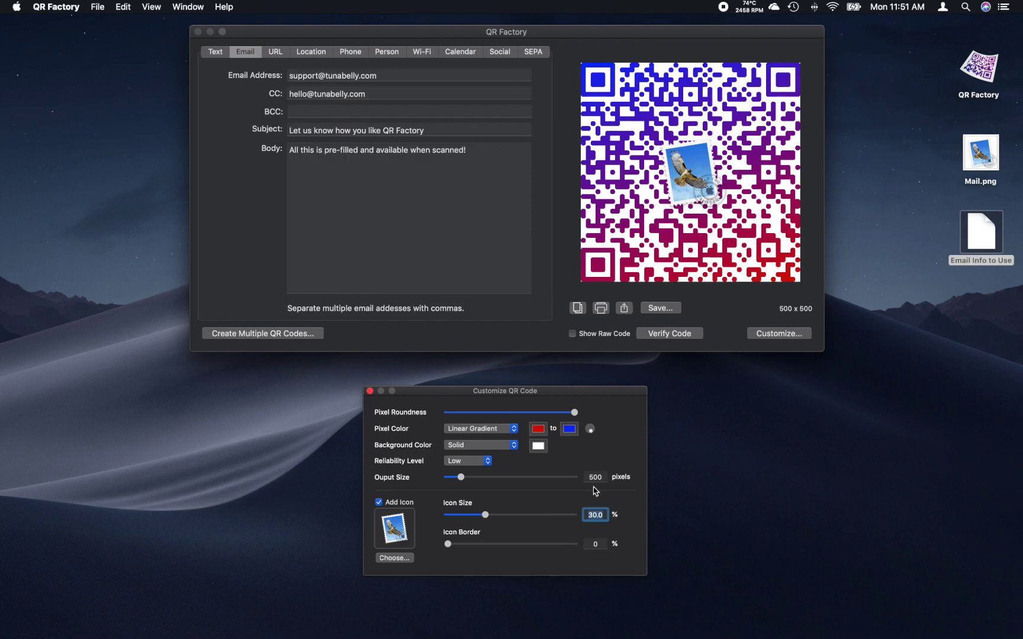
left_click(578, 541)
type("0")
key("Return")
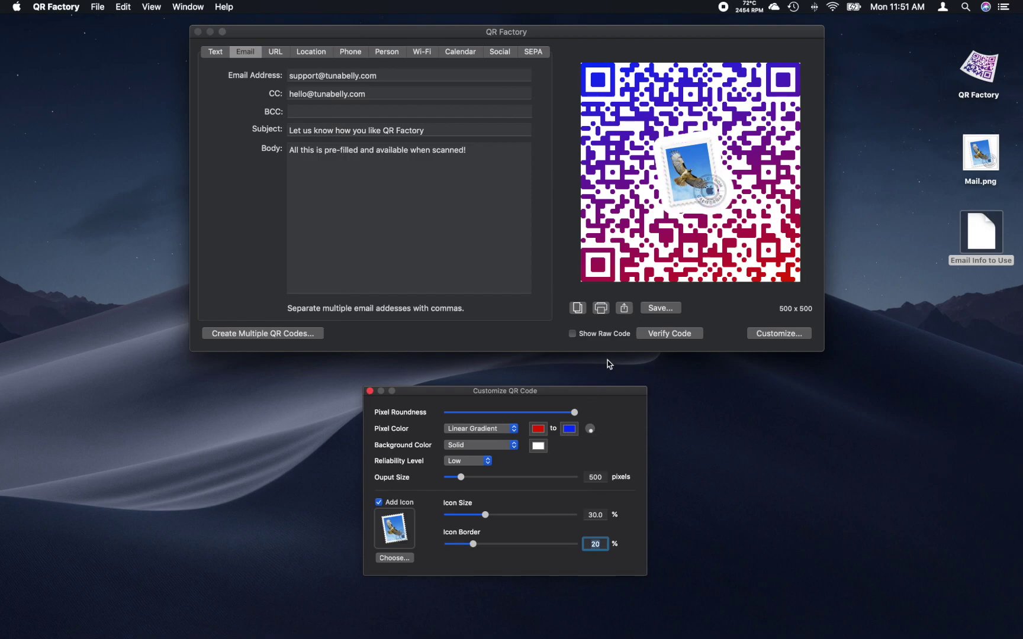
Verify the code, raise Reliability Level to Highest, then verify the denser code again.
left_click(725, 333)
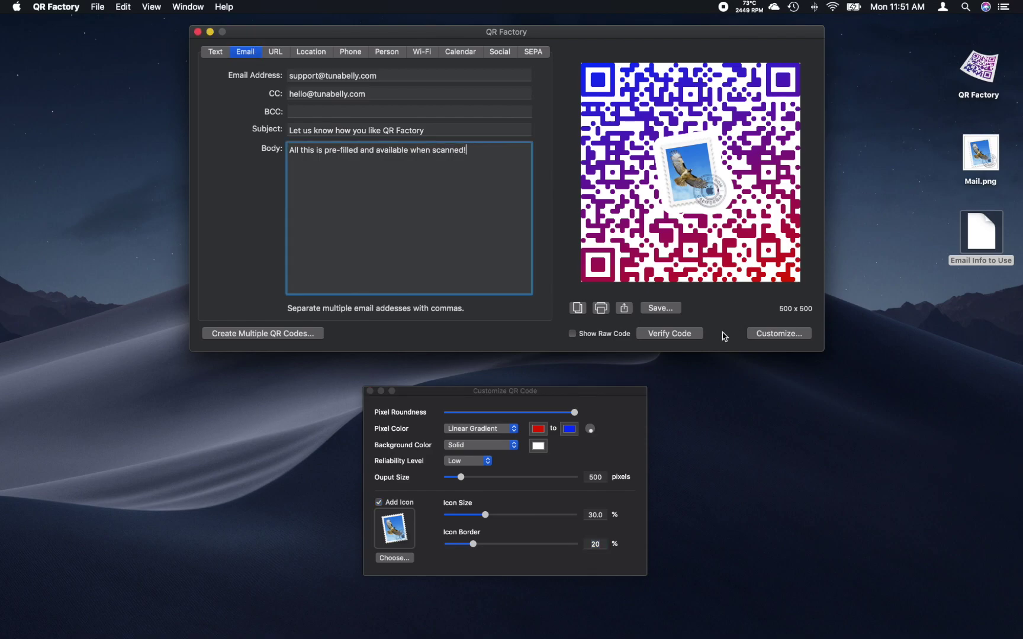
left_click(684, 334)
left_click(614, 428)
left_click(476, 460)
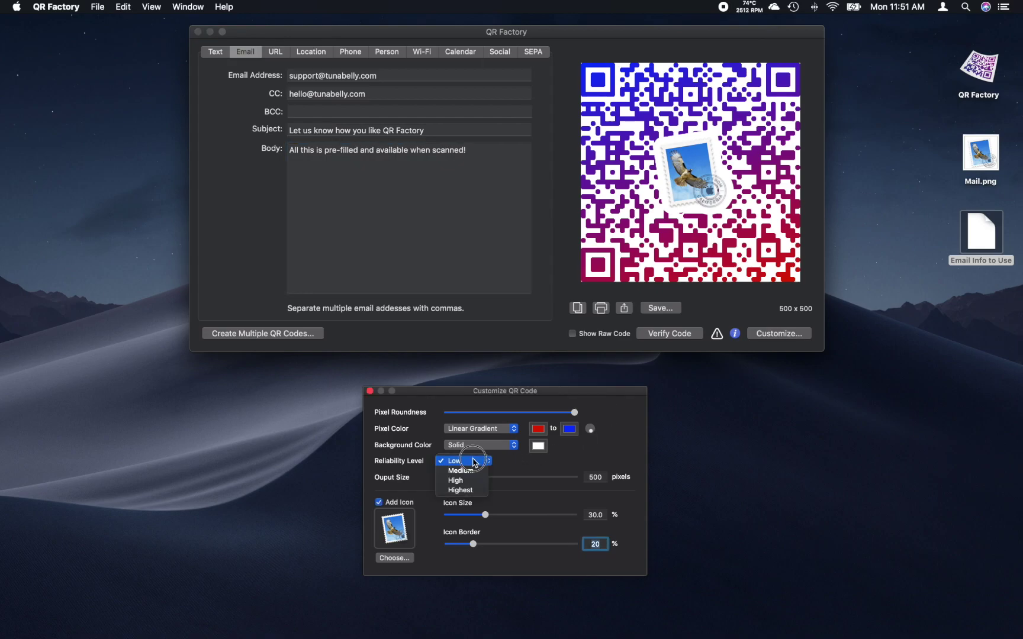
left_click(470, 491)
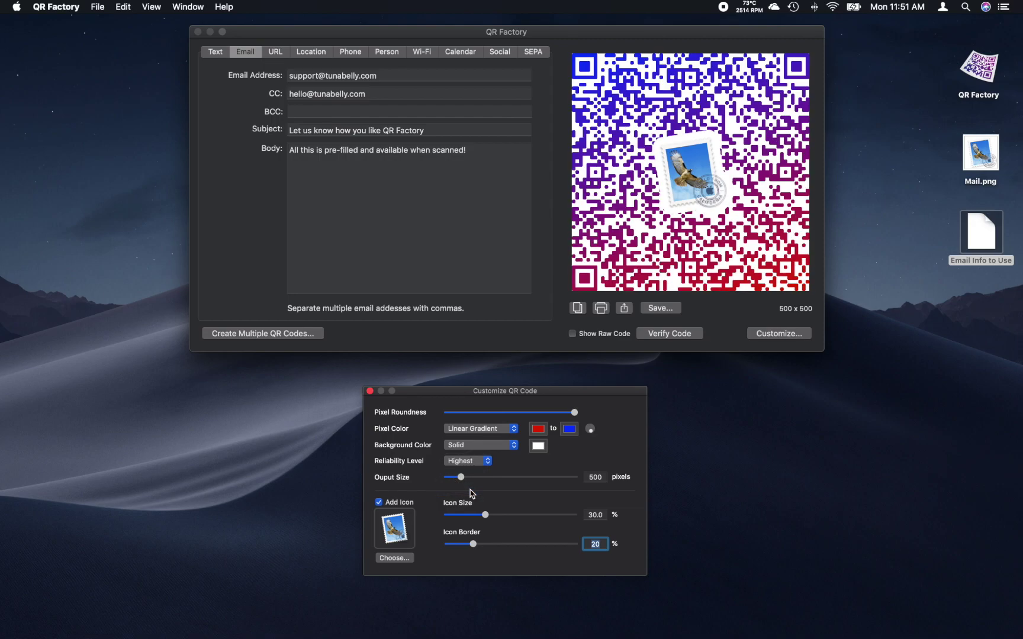
left_click(683, 335)
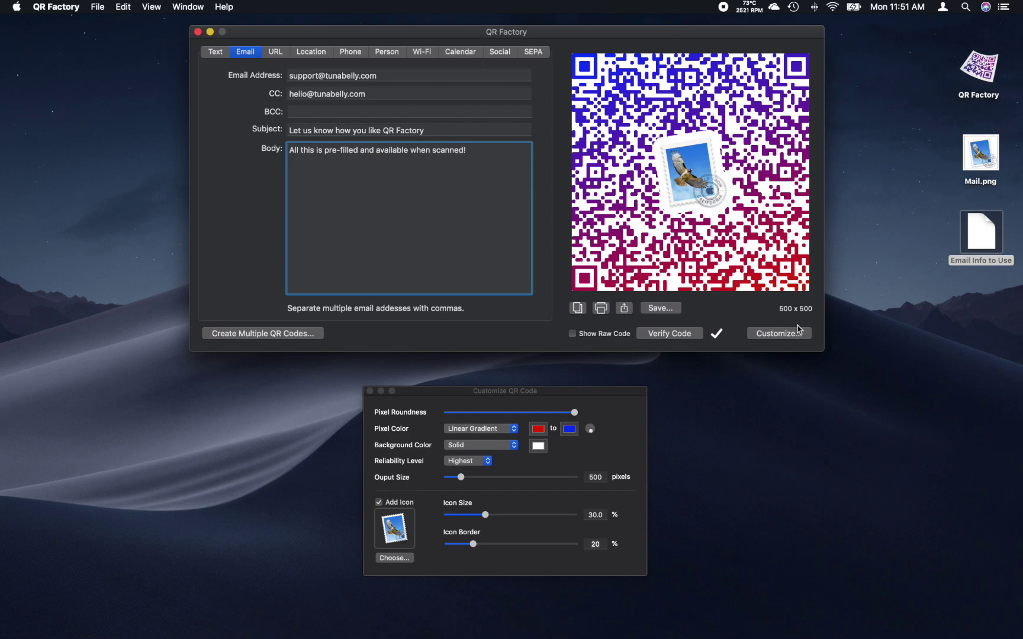
Save the code as 'Email Code', a TIFF in CMYK colour space with no rotation.
left_click(666, 310)
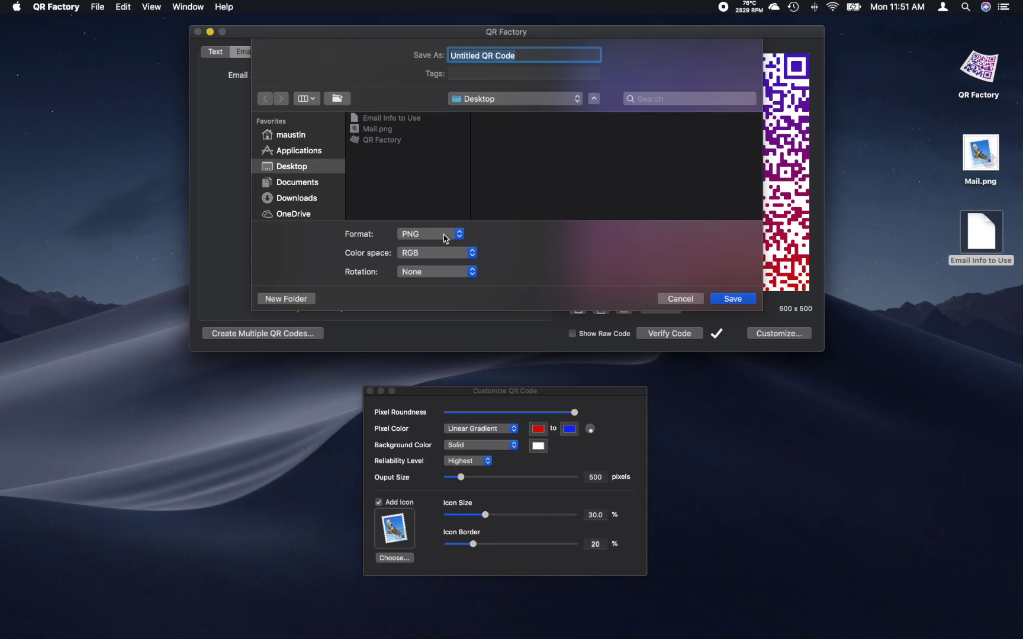
left_click(446, 236)
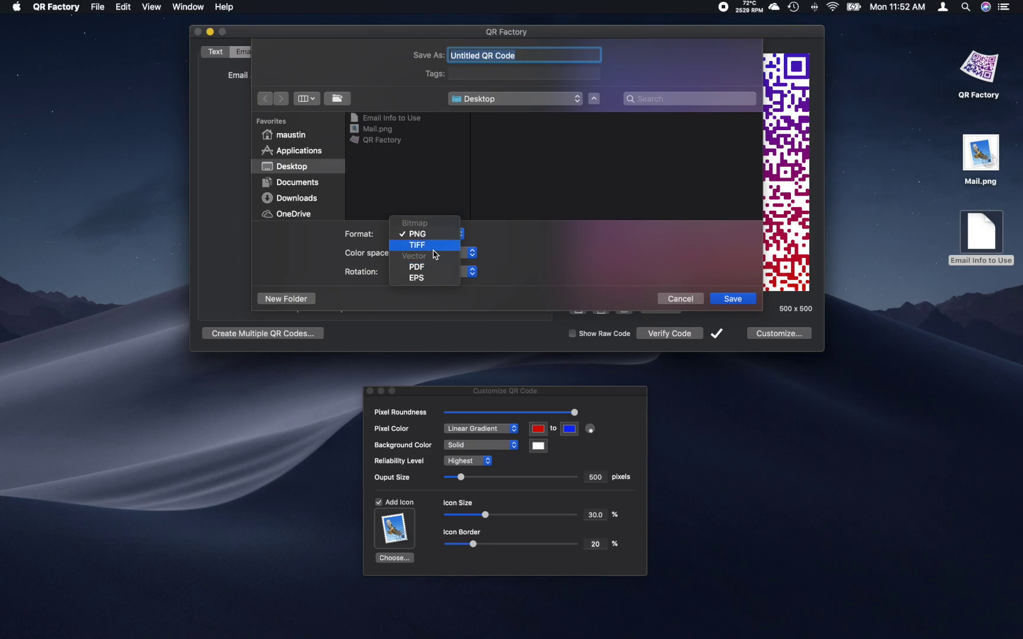
left_click(432, 245)
left_click(450, 254)
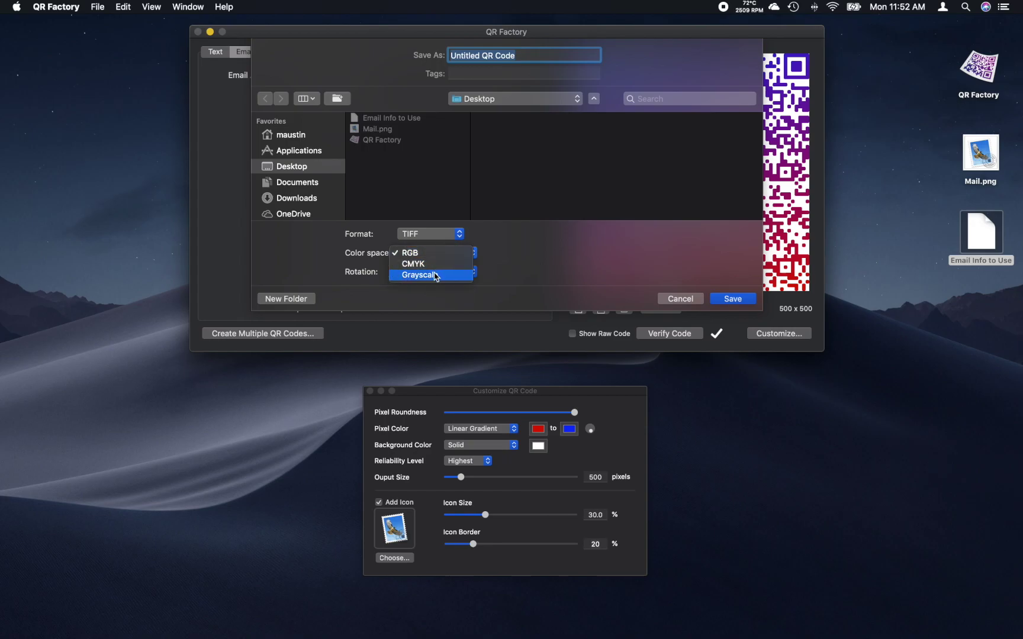
left_click(433, 264)
left_click(451, 273)
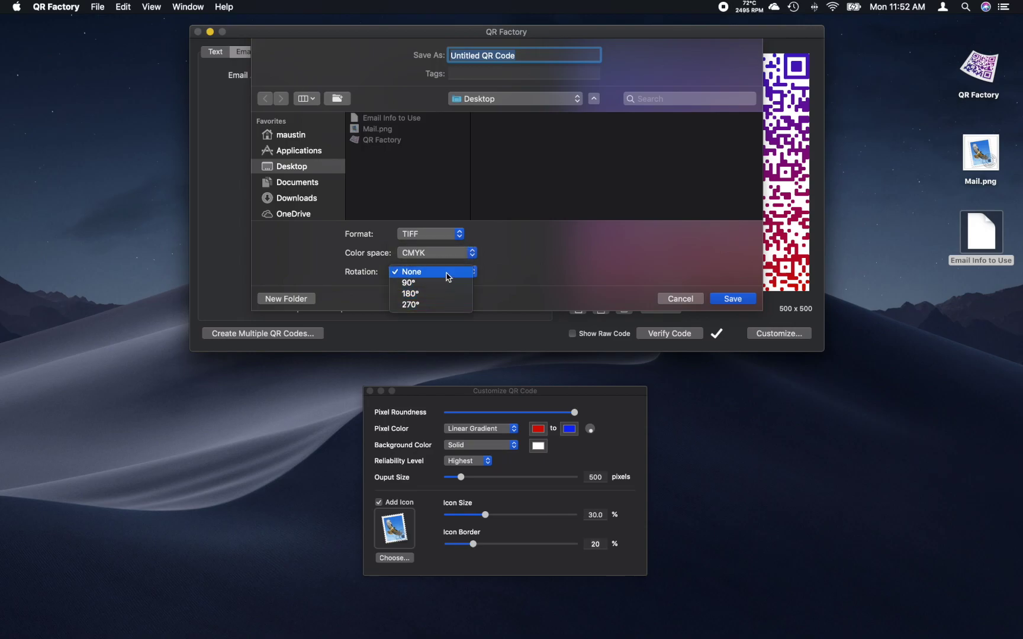
left_click(447, 273)
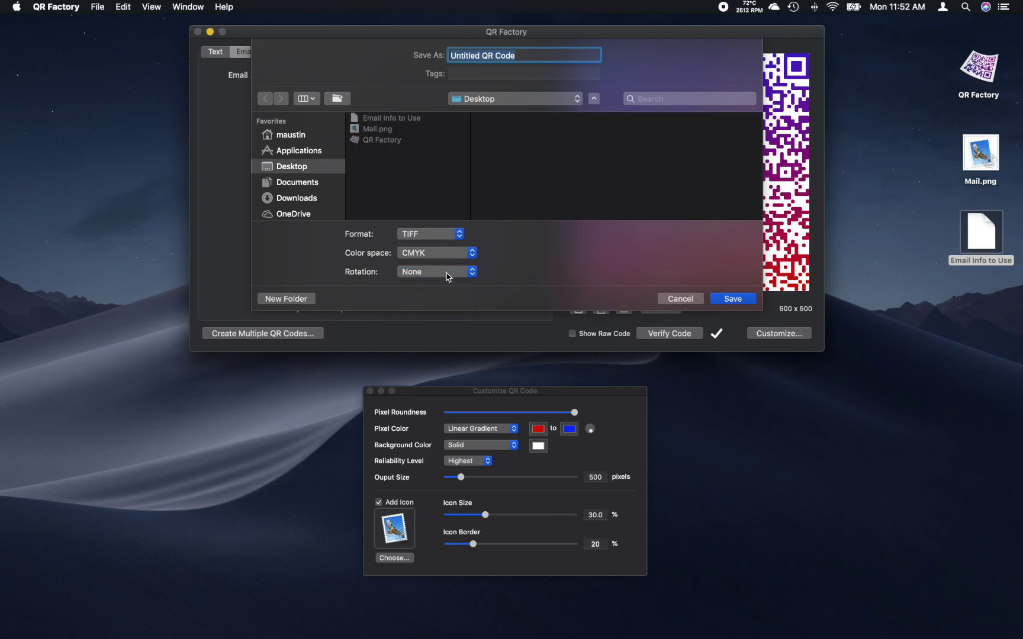
type("E")
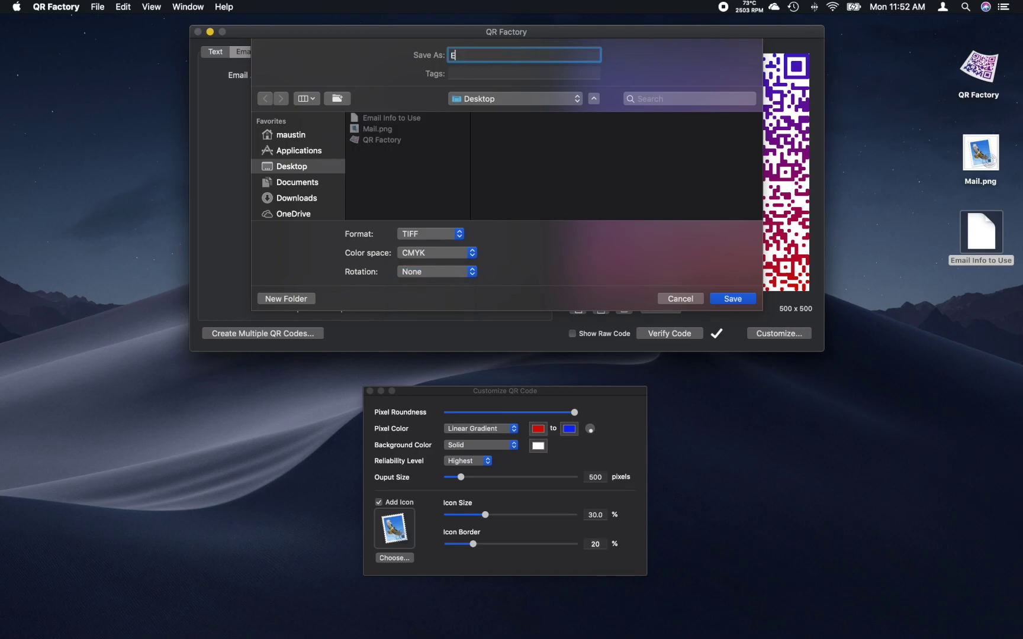
type("am")
key("BackSpace")
key("BackSpace")
type("mai")
key("Return")
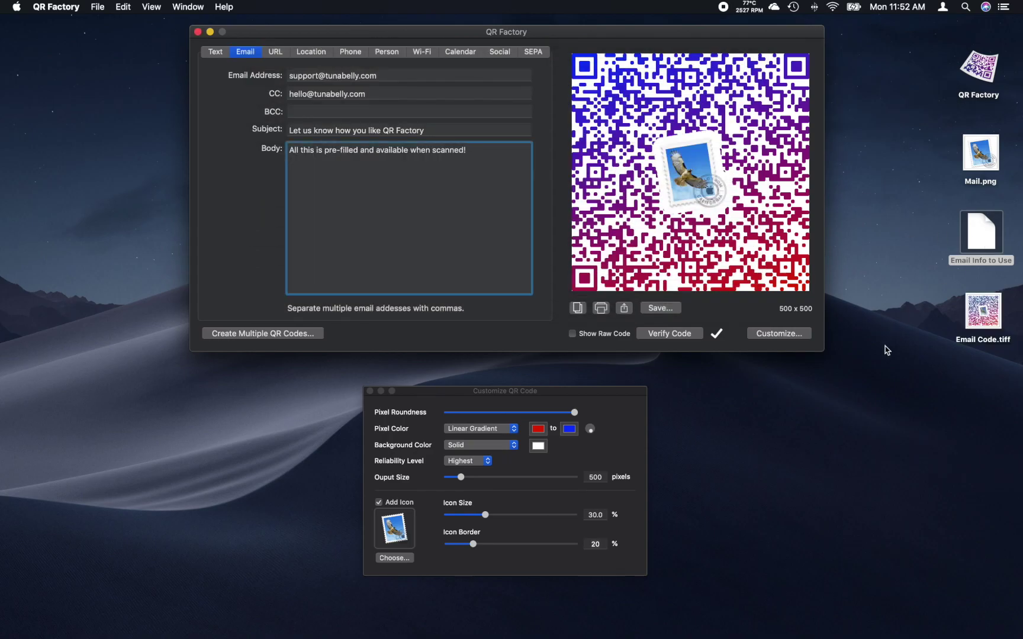
Preview Email Code.tiff on the Desktop with Quick Look.
left_click(885, 345)
left_click(986, 333)
key("space")
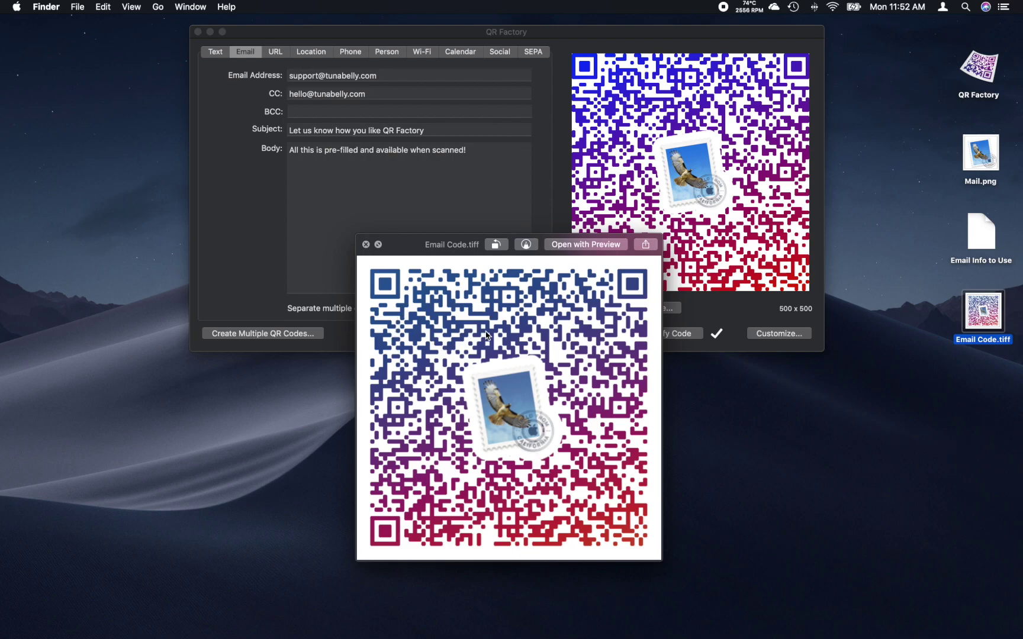
Check Email Code.tiff's info for its 500×500 dimensions and colour space, then close it.
right_click(985, 318)
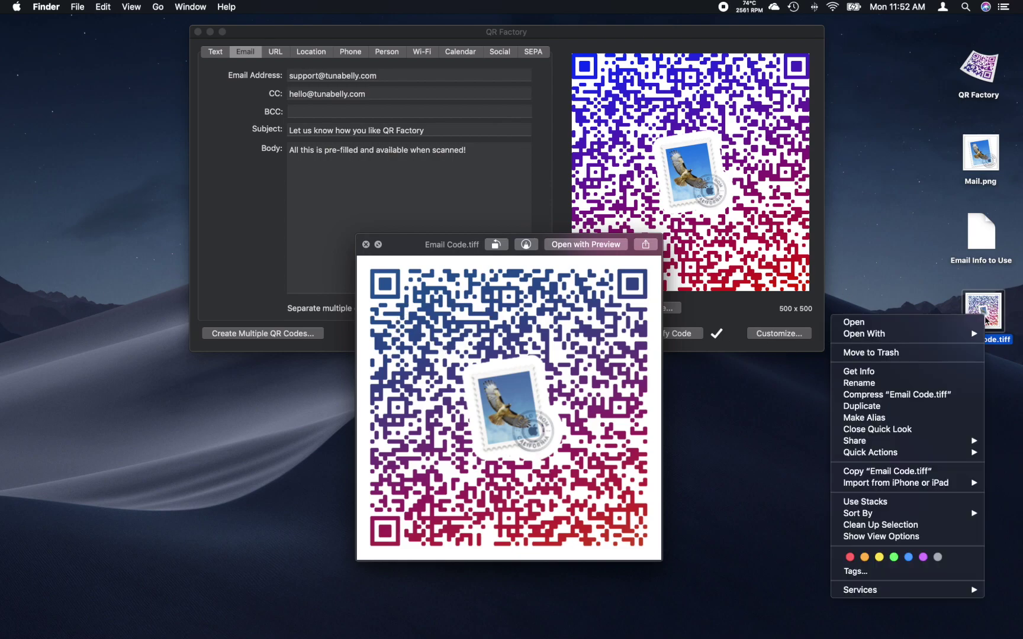
left_click(909, 371)
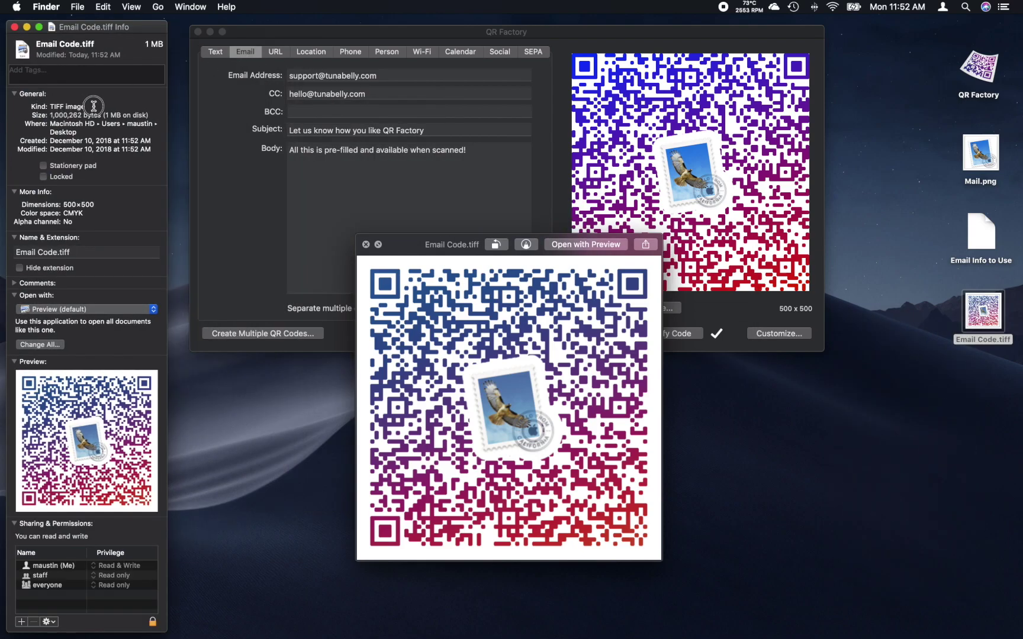
left_click_drag(94, 205, 62, 214)
left_click(14, 26)
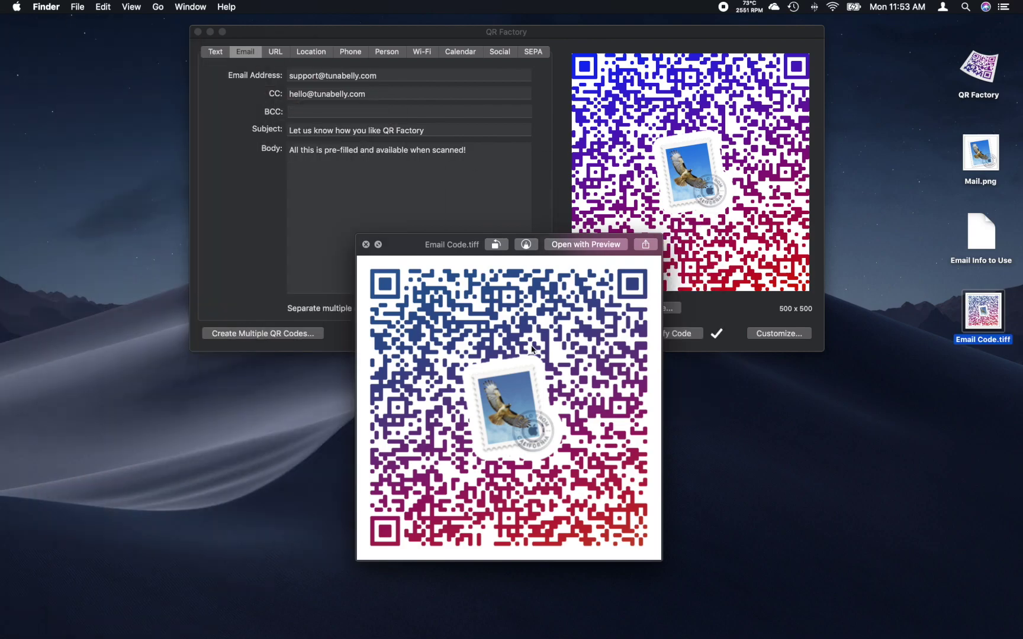